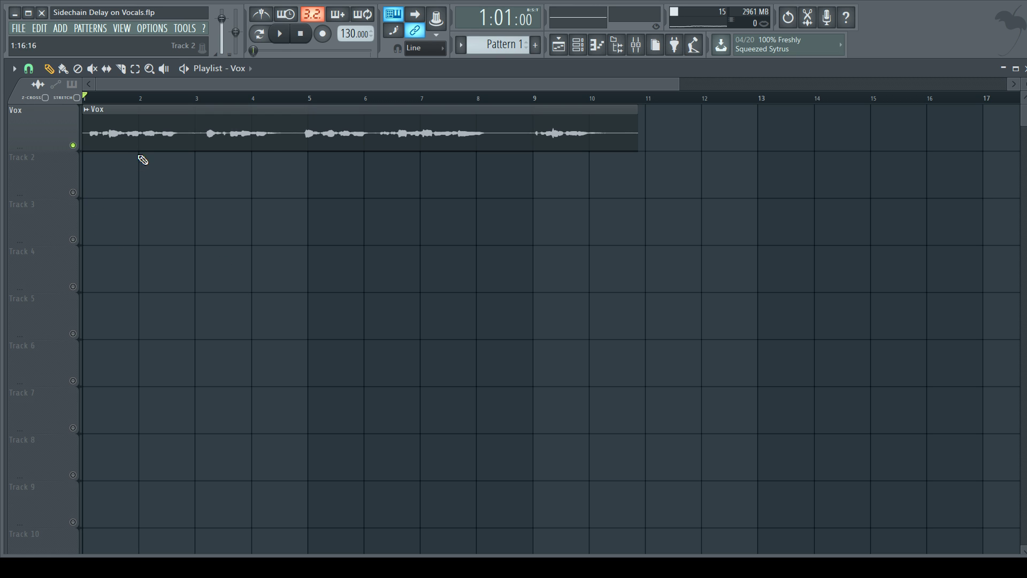
Play back the Vox clip to hear the vocal without reverb or delay sends, and stop playback
key(space)
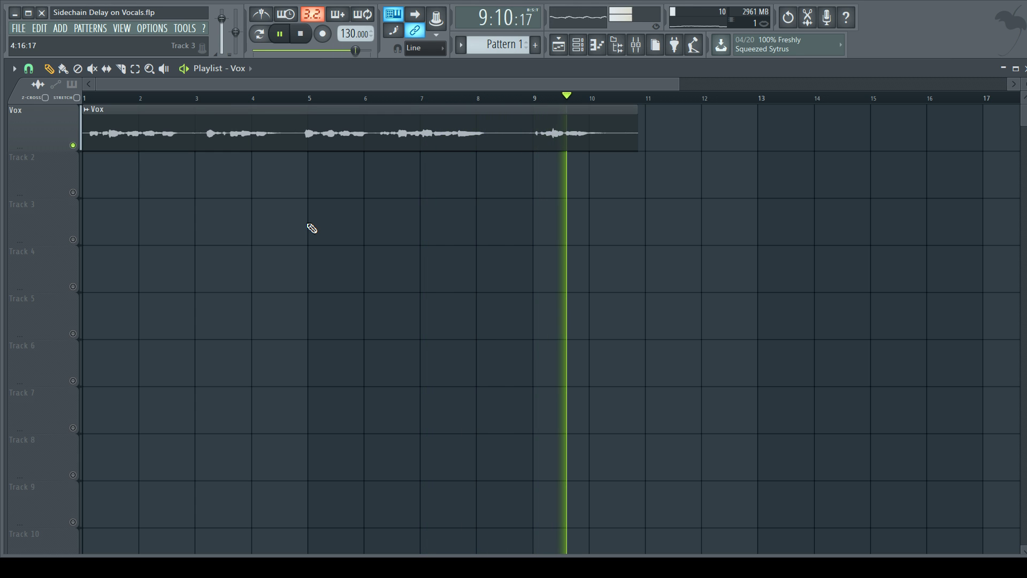
key(space)
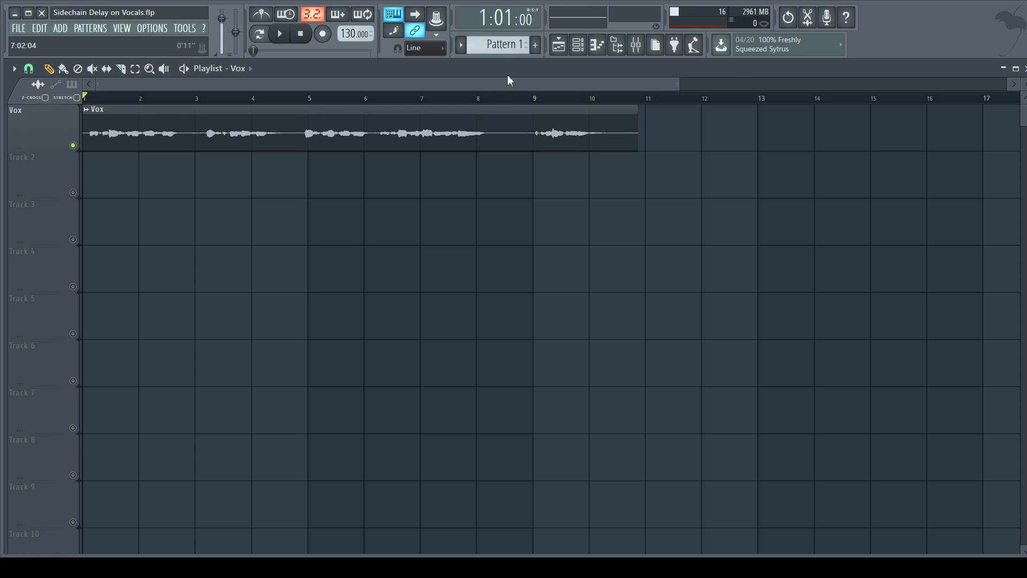
Open the mixer and look through the effect slots of the Vox, Reverb Bus and Insert 7 tracks
click(636, 45)
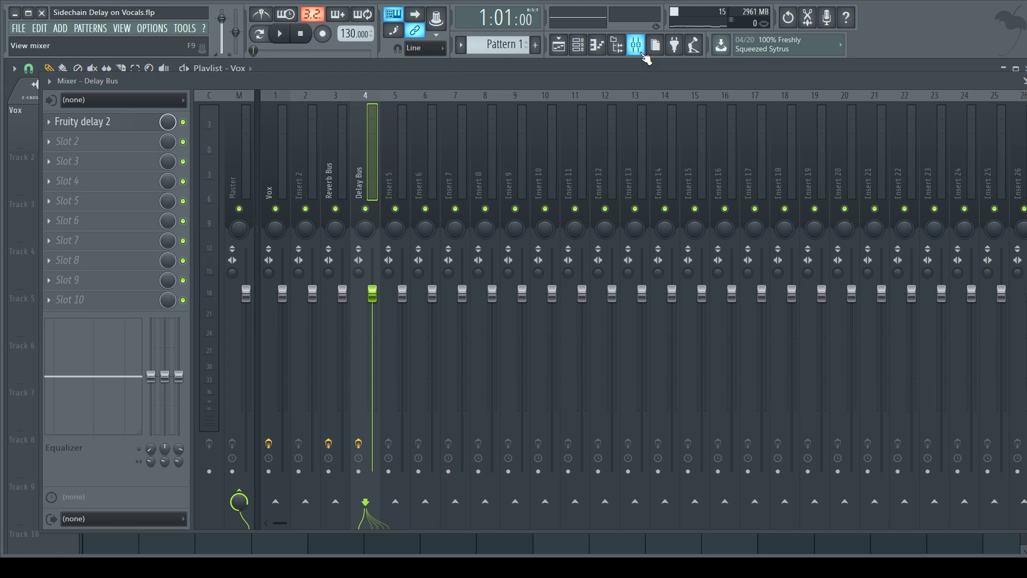
click(273, 177)
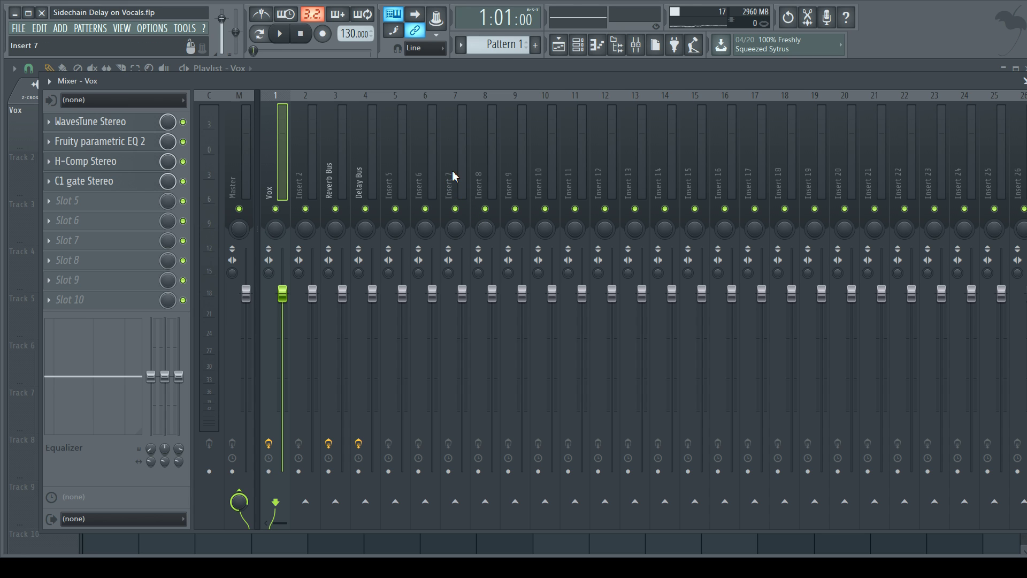
click(329, 184)
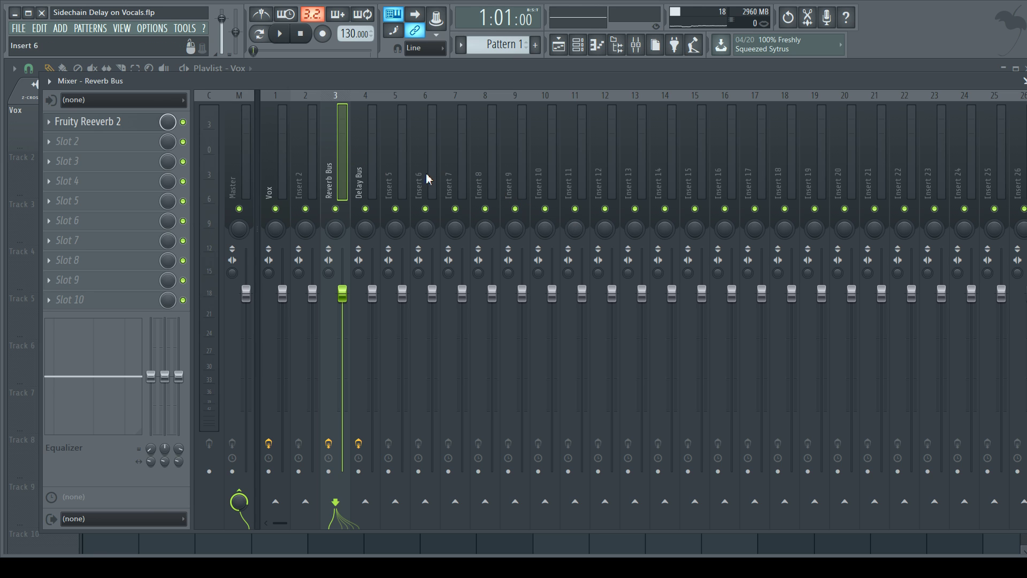
click(449, 169)
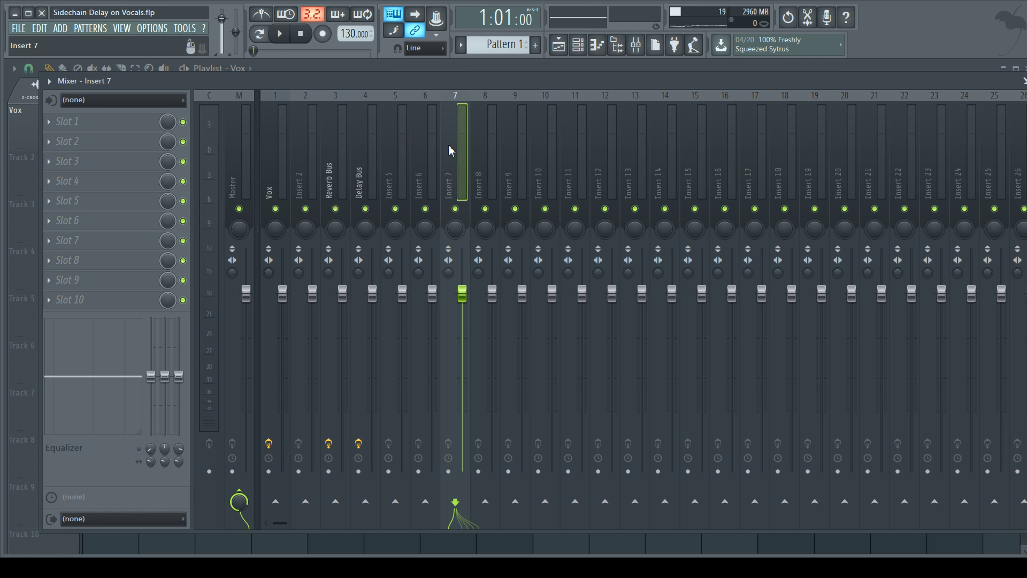
Inspect the Fruity Reeverb 2 settings on the Reverb Bus and the Fruity delay 2 settings on the Delay Bus
click(330, 170)
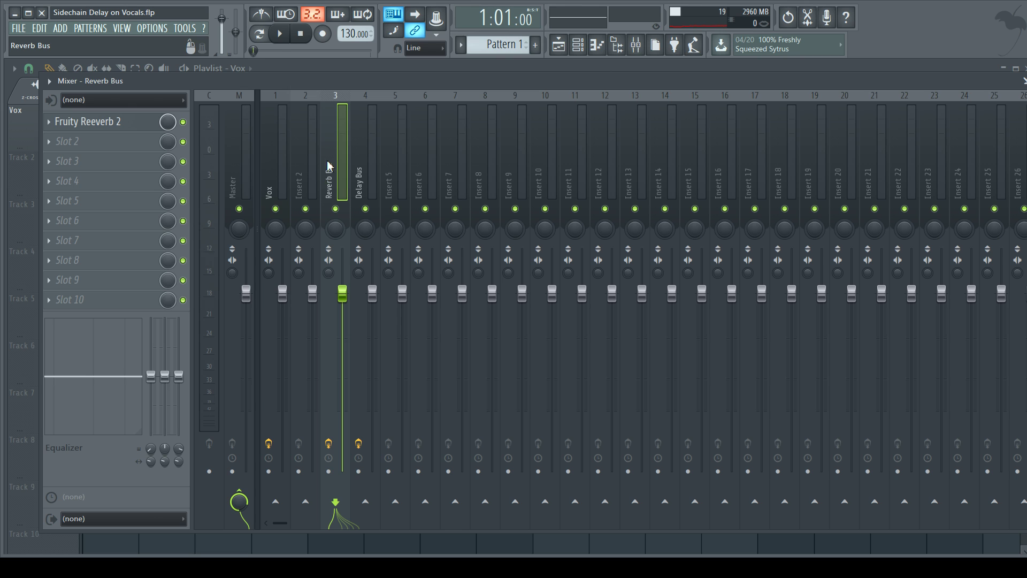
click(90, 122)
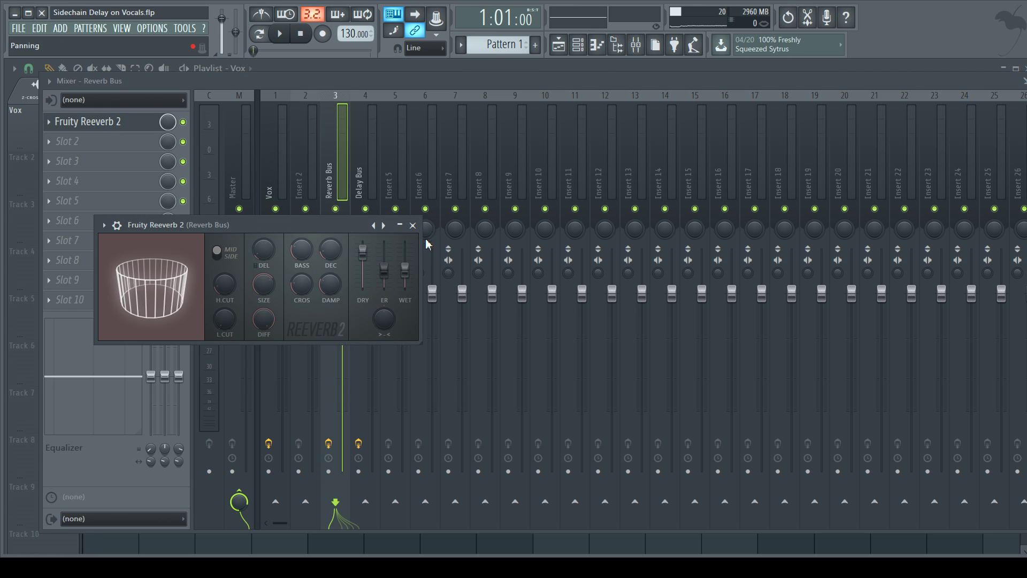
click(412, 225)
click(360, 177)
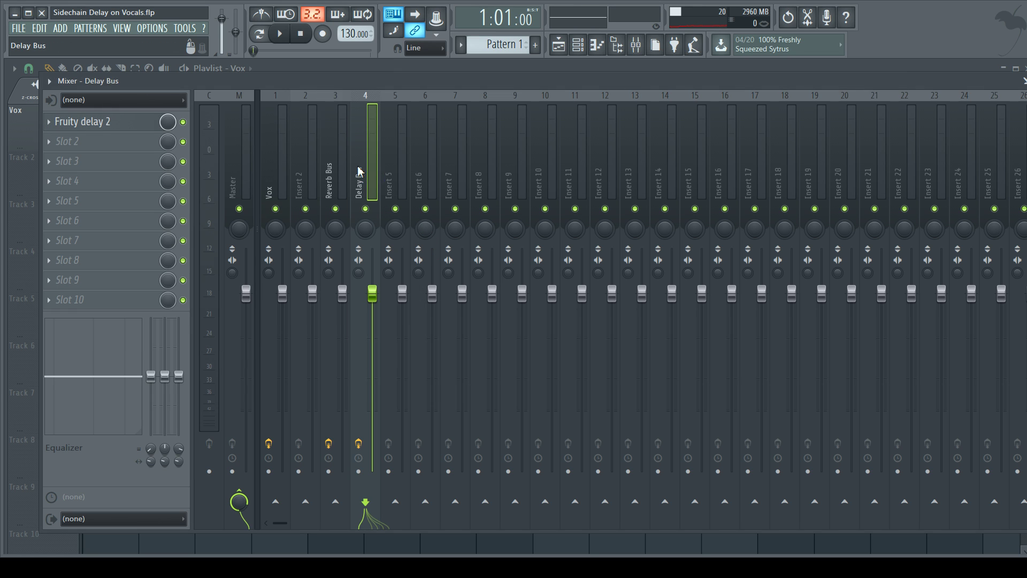
click(84, 129)
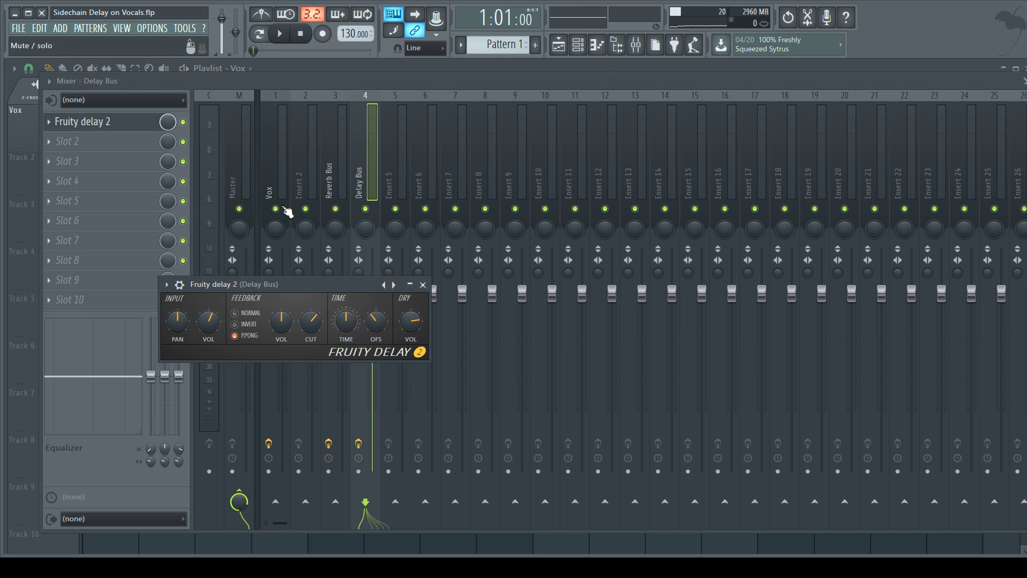
click(423, 281)
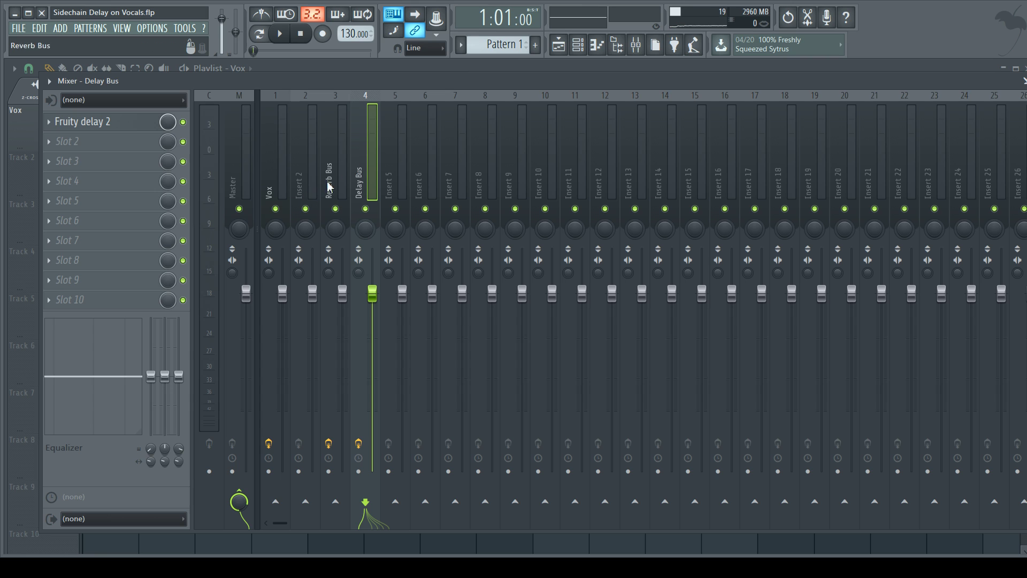
Enable a send from the Vox track to the Reverb Bus and audition the vocal with reverb
click(259, 179)
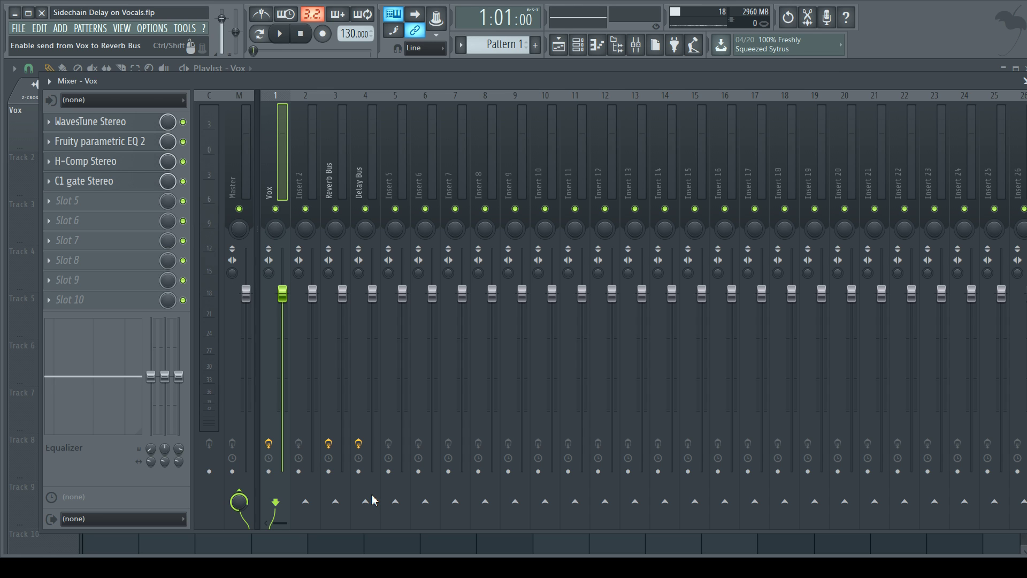
click(336, 502)
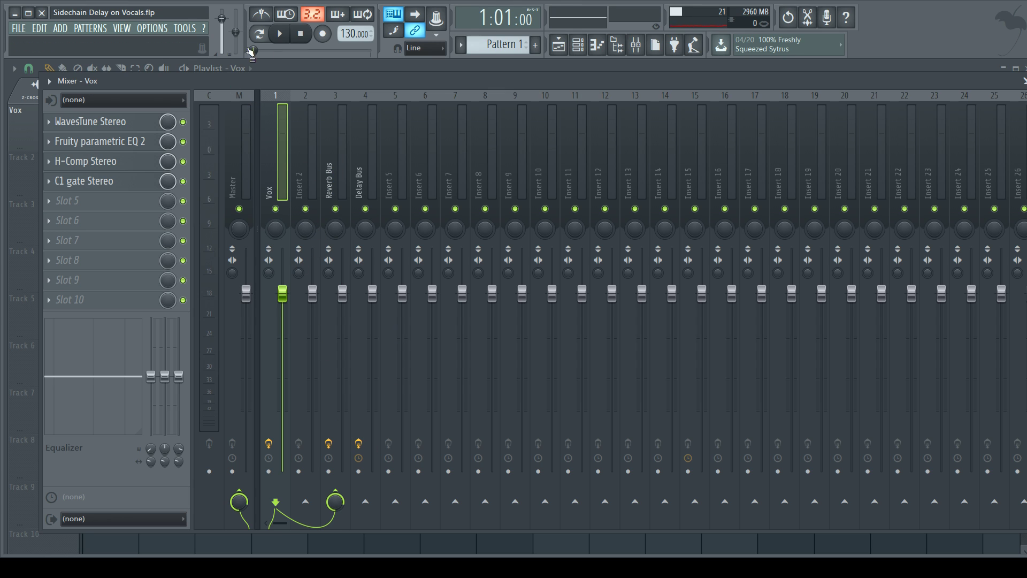
click(279, 35)
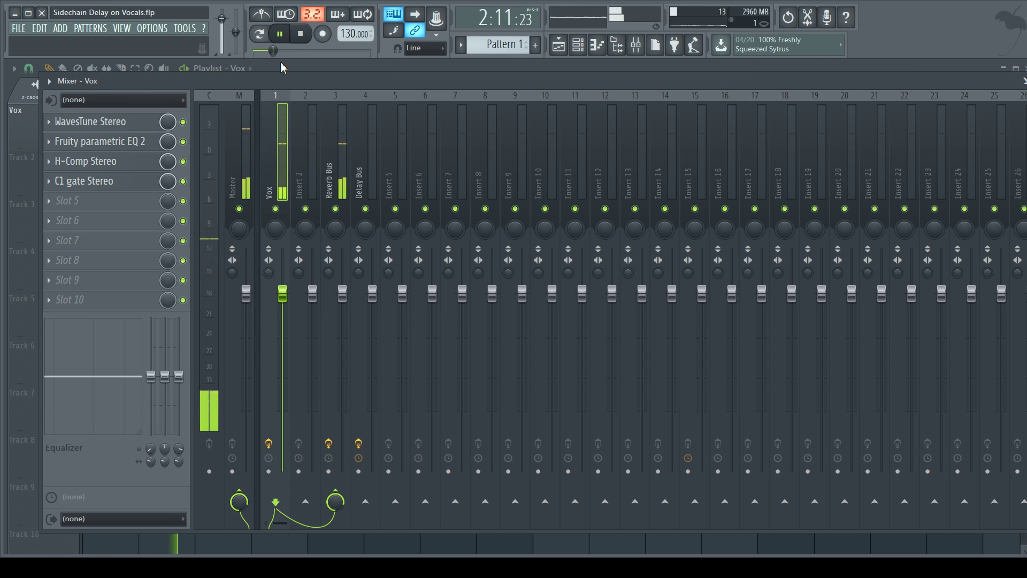
click(301, 36)
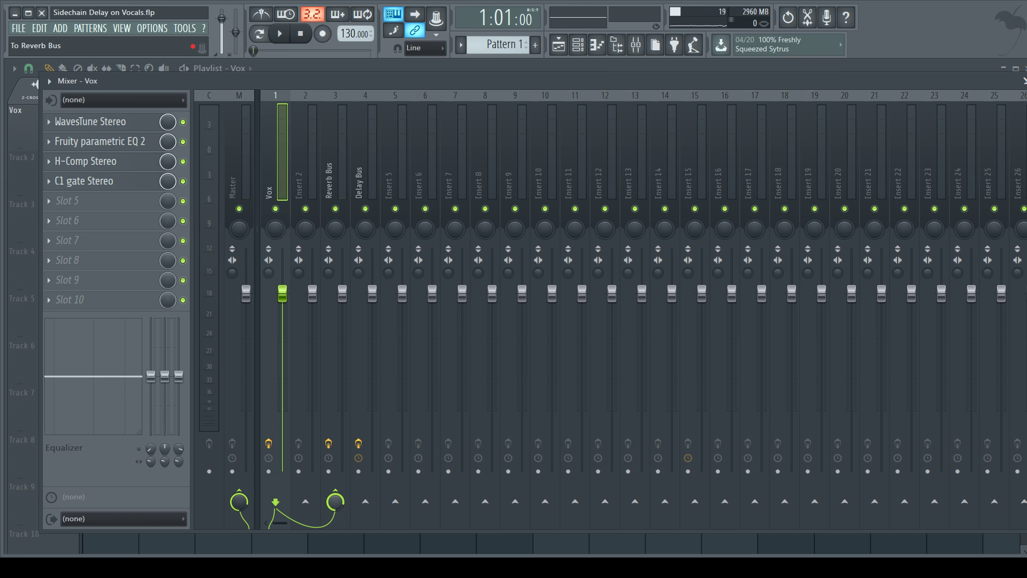
Lower the send level from Vox to the Reverb Bus, auditioning the vocal between adjustments
drag(336, 502, 335, 518)
click(286, 38)
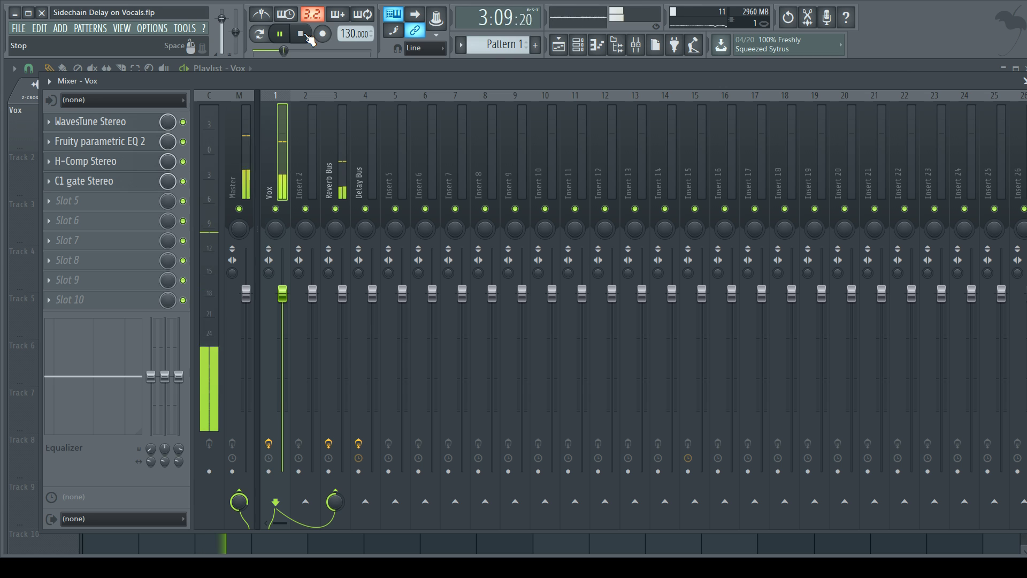
click(302, 38)
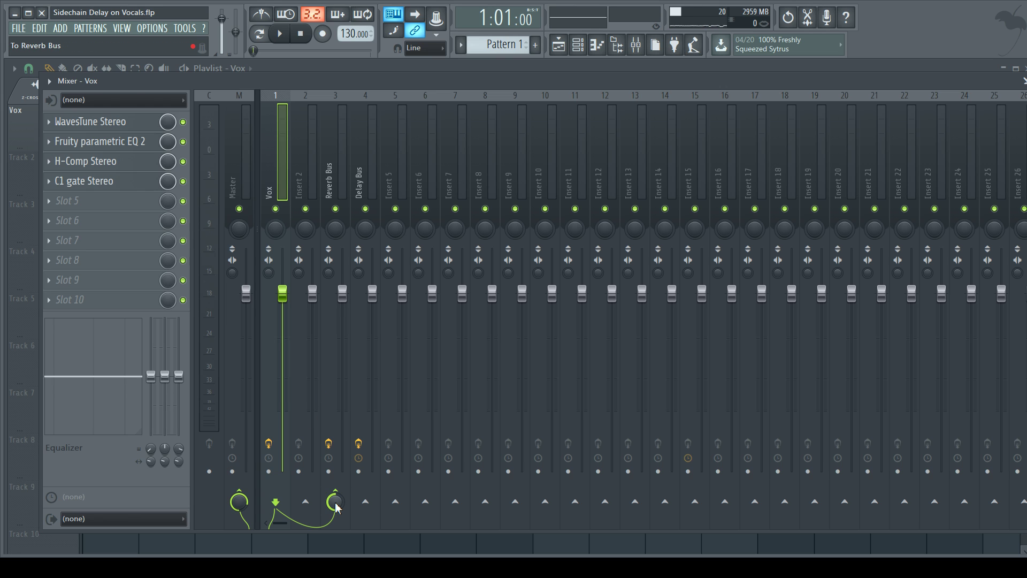
drag(336, 506, 336, 505)
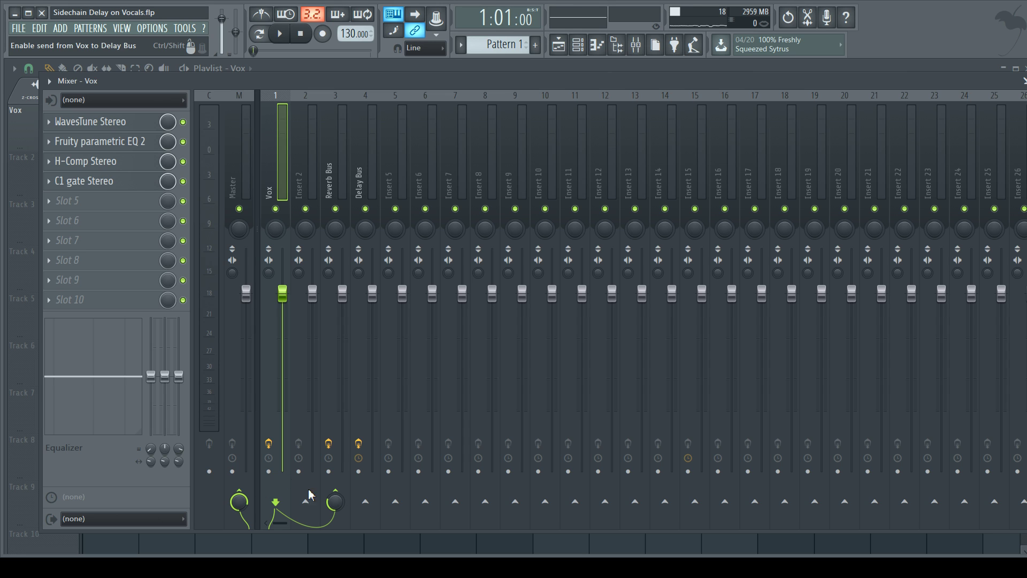
Enable a send from Vox to the Delay Bus, reduce its level slightly, and audition the vocal with delay
click(366, 501)
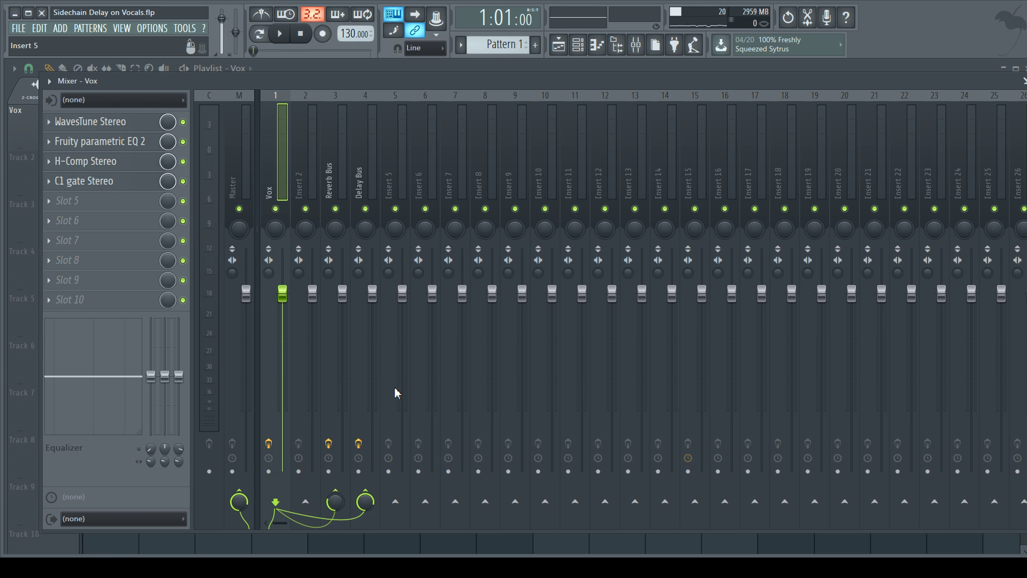
drag(364, 505, 365, 509)
click(281, 34)
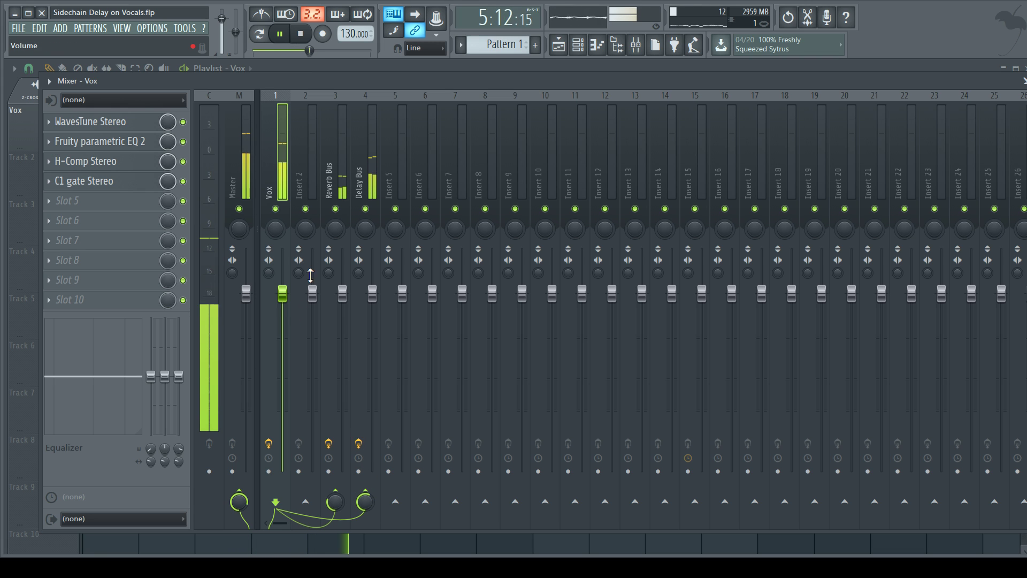
key(space)
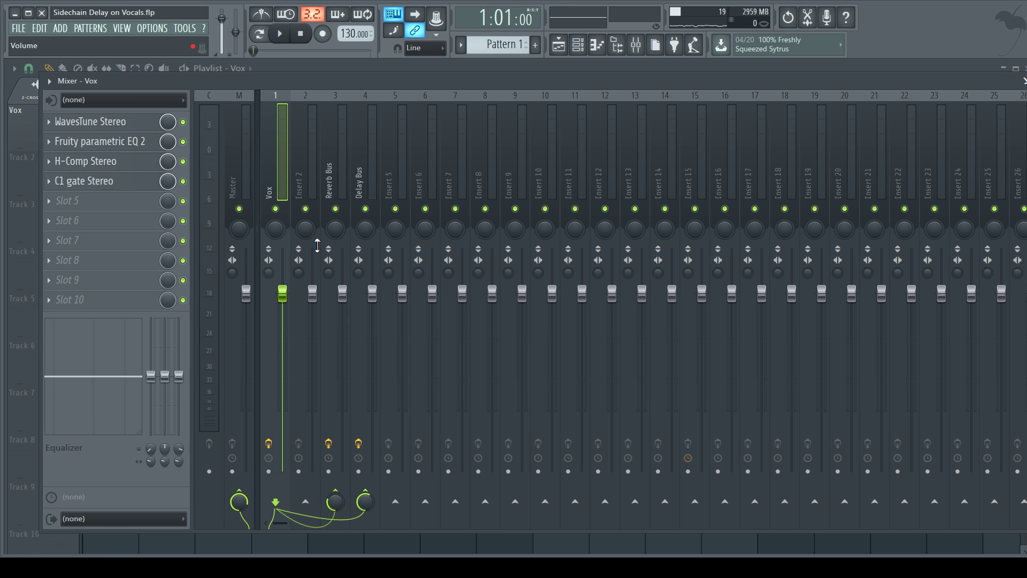
Load Fruity Limiter into slot 2 of the Delay Bus and switch it to COMP mode
click(358, 172)
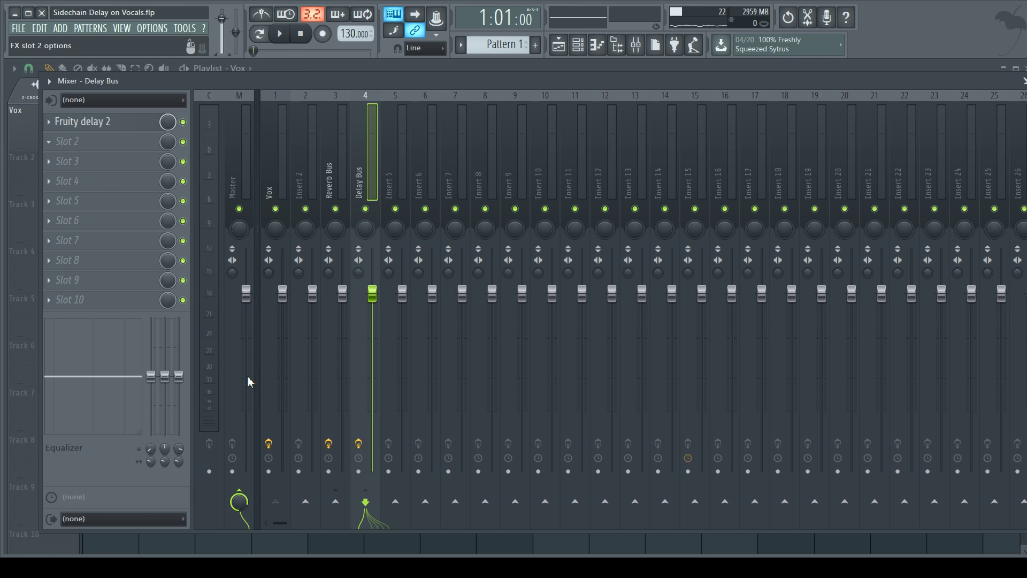
click(253, 336)
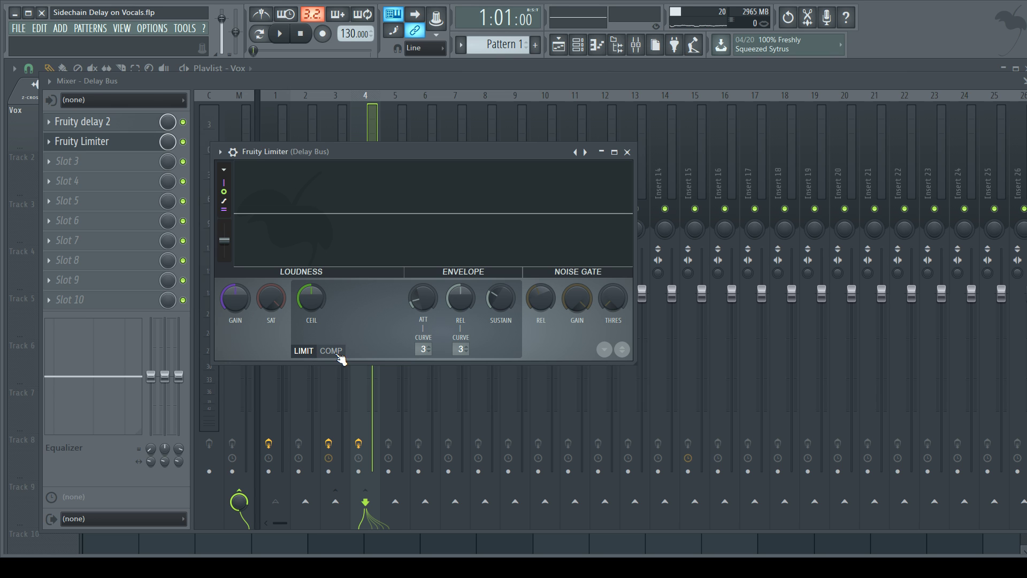
click(334, 351)
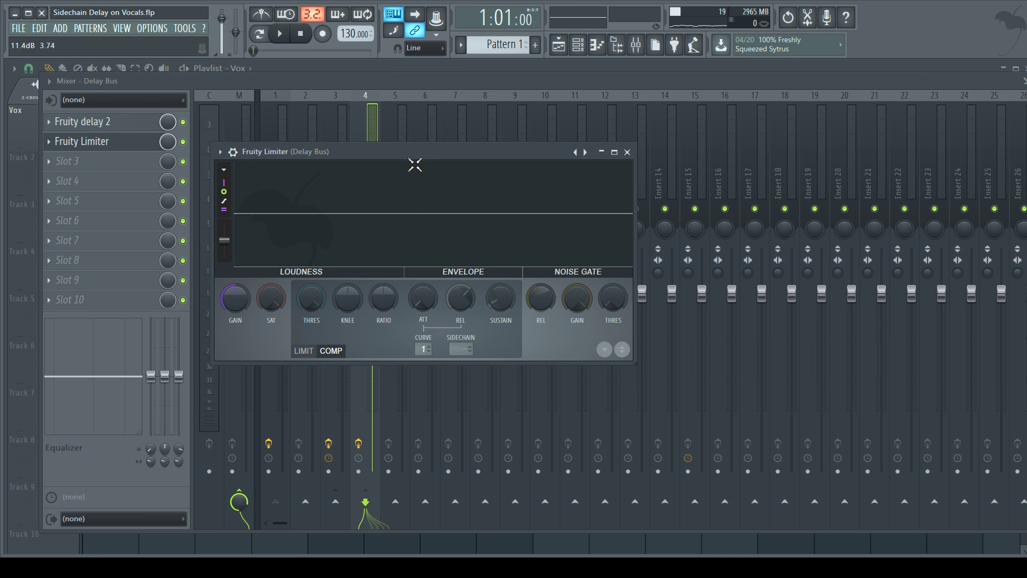
drag(415, 156, 430, 122)
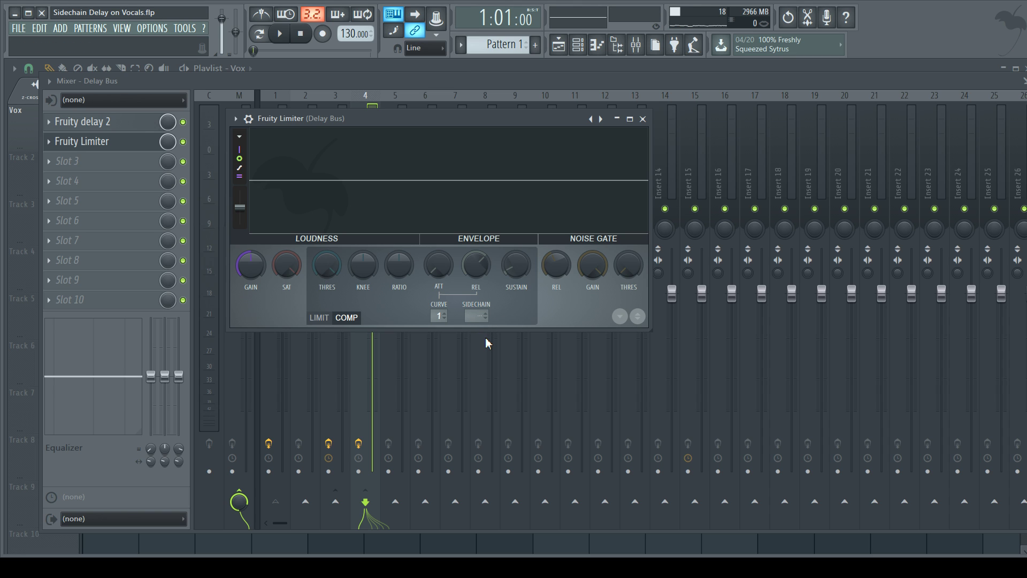
Set the limiter's sidechain input to 1, lower the compressor threshold, and raise the ratio
click(485, 315)
drag(327, 265, 327, 280)
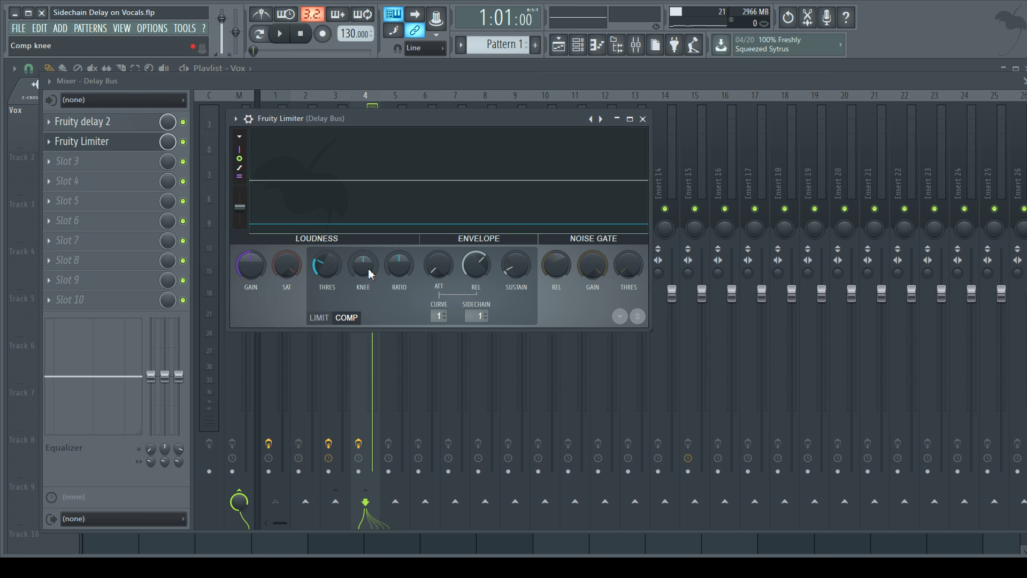
drag(399, 265, 399, 220)
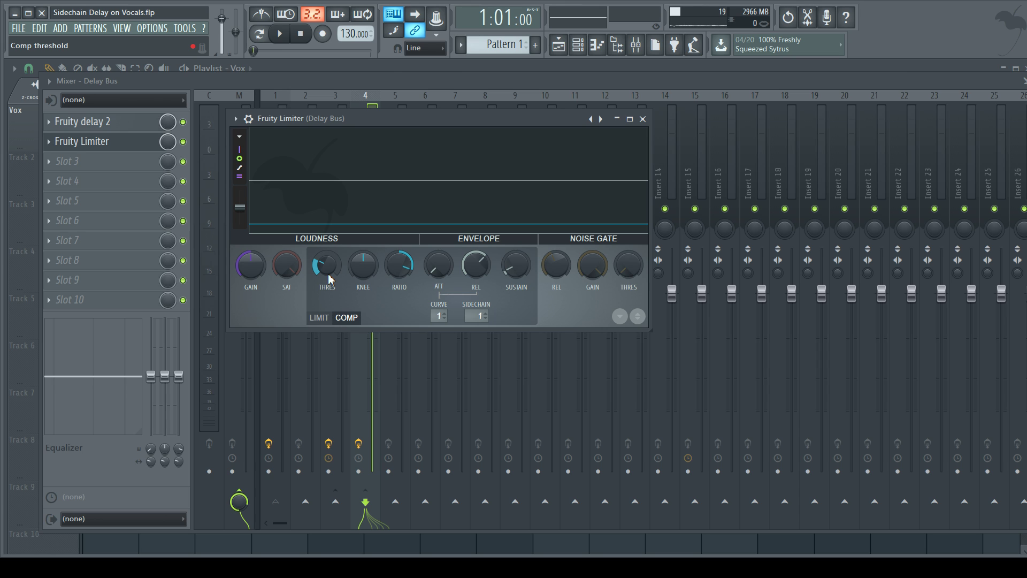
Play the vocal and lower the compressor threshold to around -42 dB so the voice ducks the delay
click(279, 34)
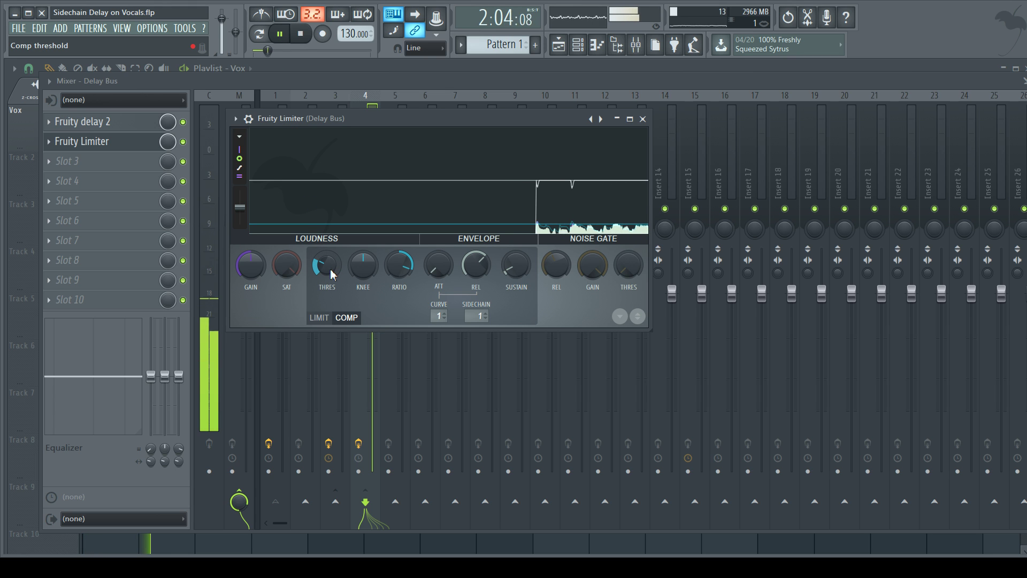
drag(331, 274, 332, 313)
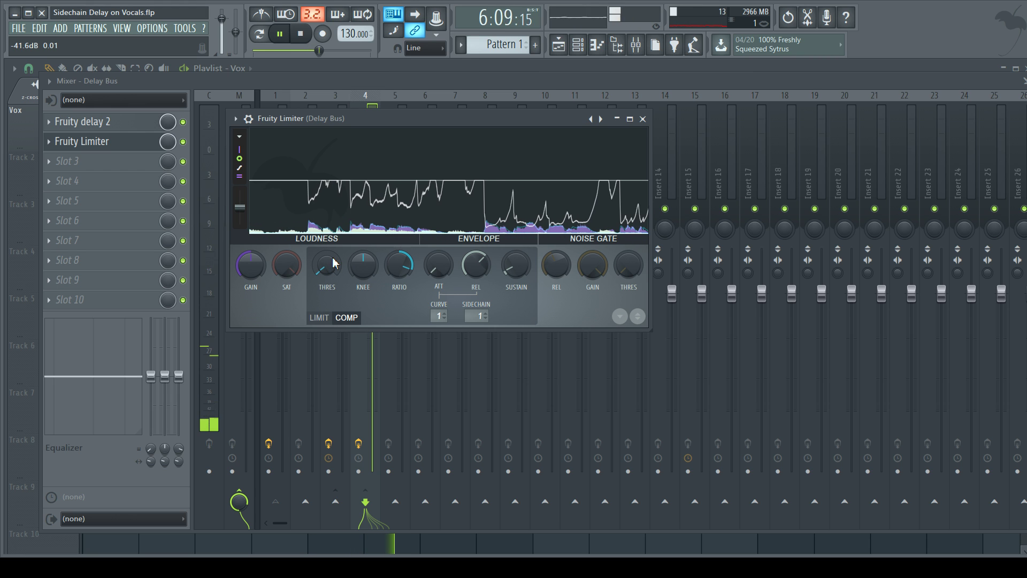
drag(329, 268, 329, 264)
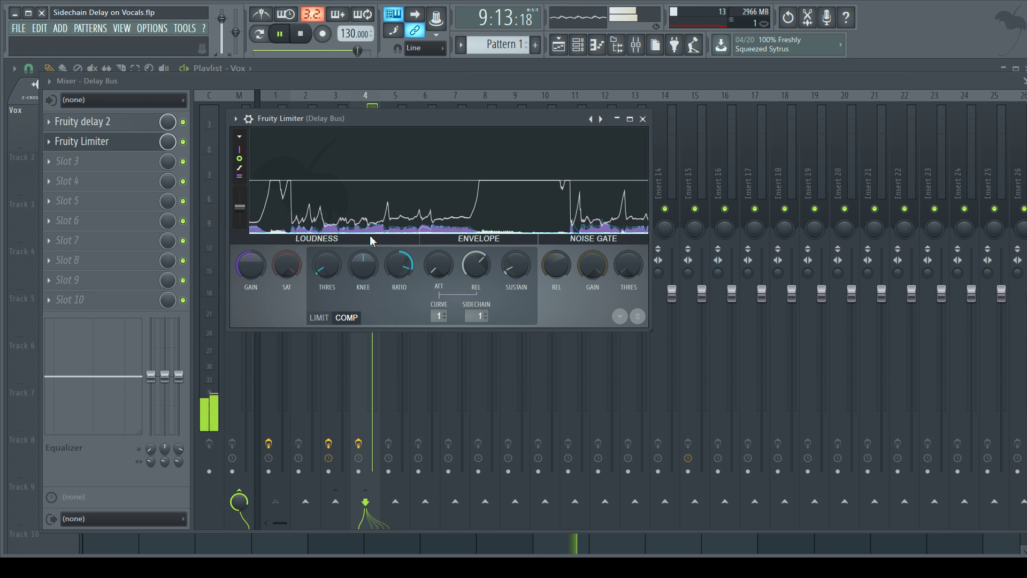
key(space)
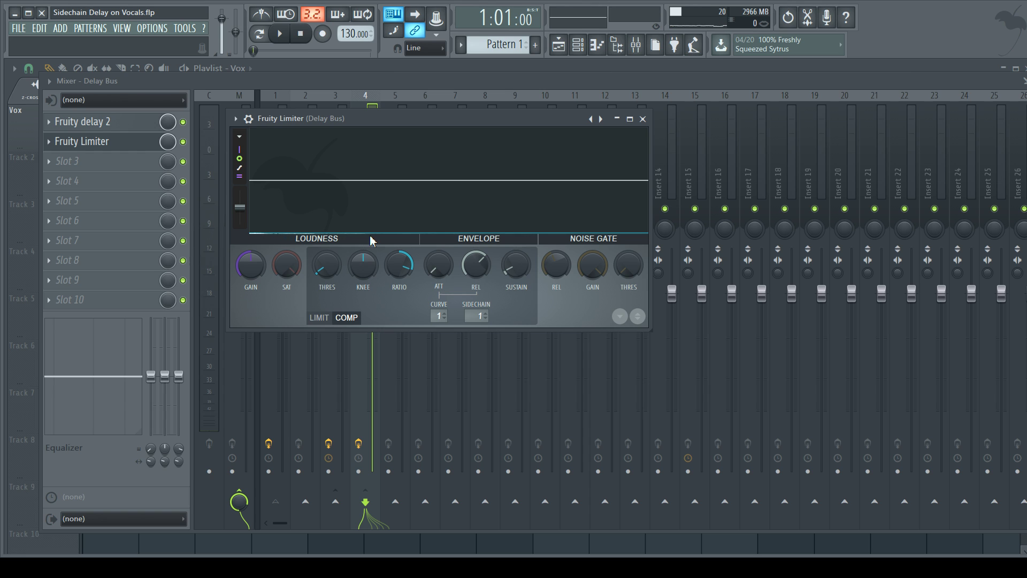
Shorten the compressor's release to about 209 ms in Fruity Limiter
drag(478, 268, 479, 272)
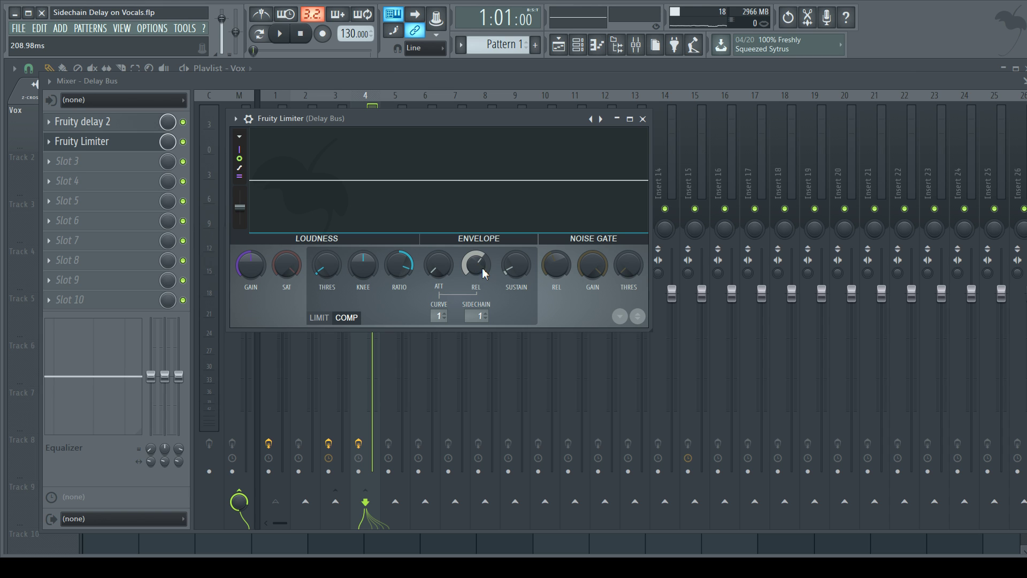
drag(476, 269, 476, 268)
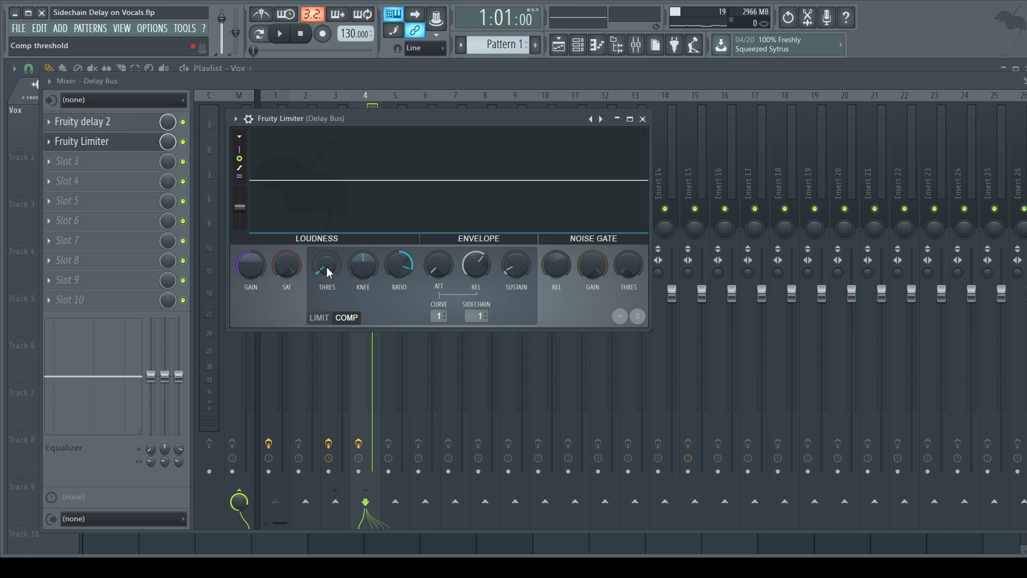
drag(328, 273, 509, 289)
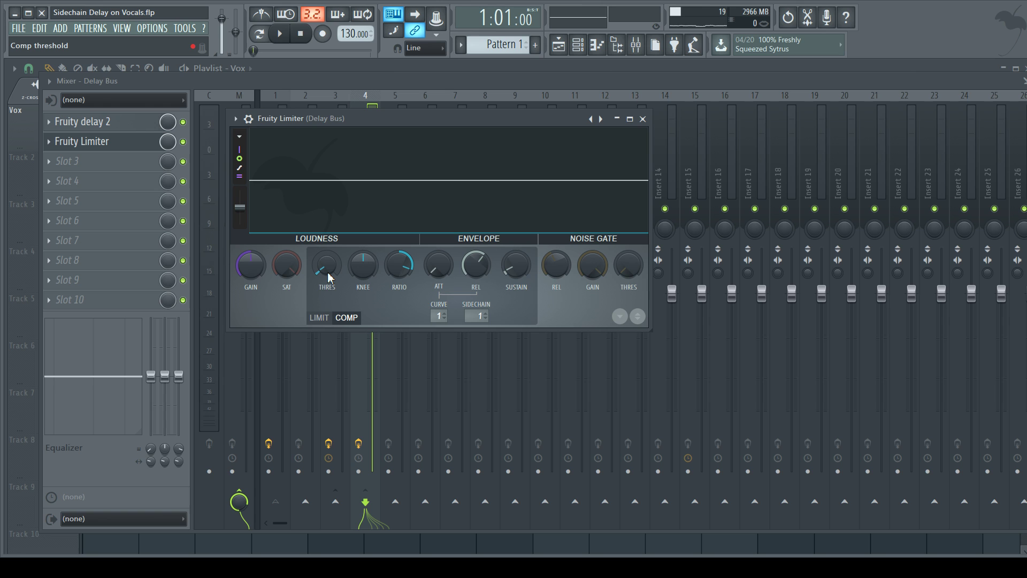
Play back the vocal with the sidechained delay, then close Fruity Limiter and return to the playlist
click(286, 37)
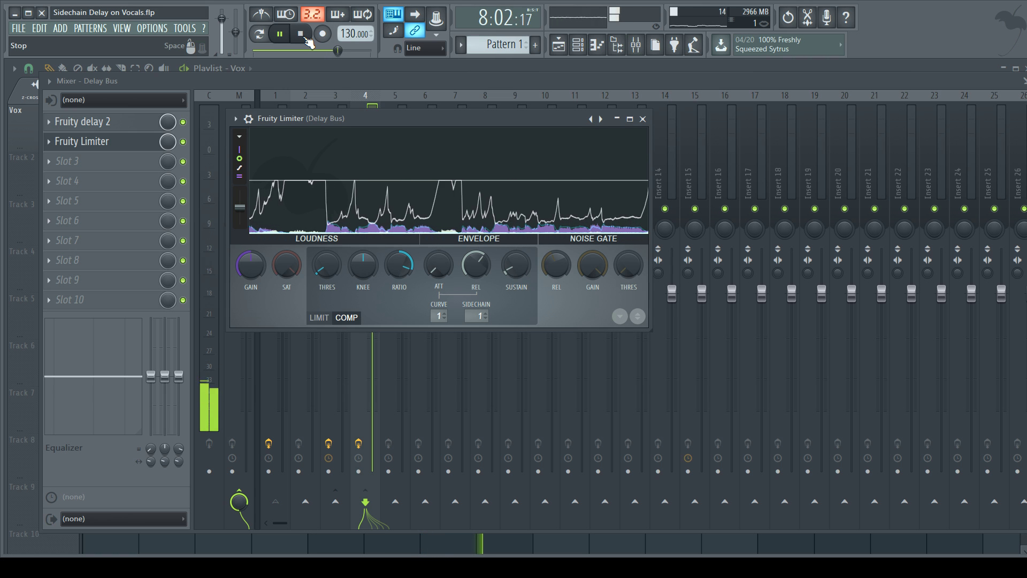
click(308, 40)
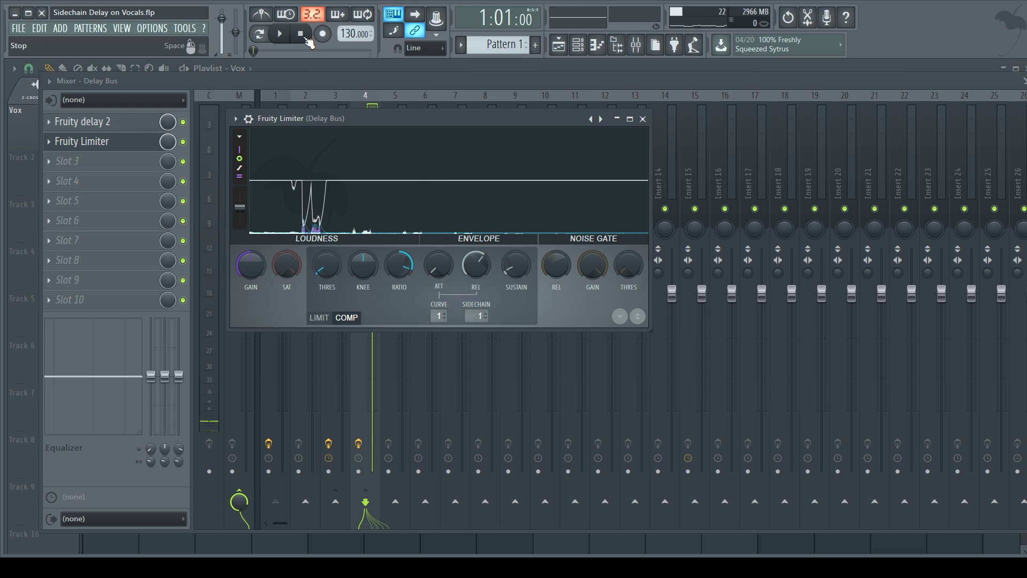
click(643, 119)
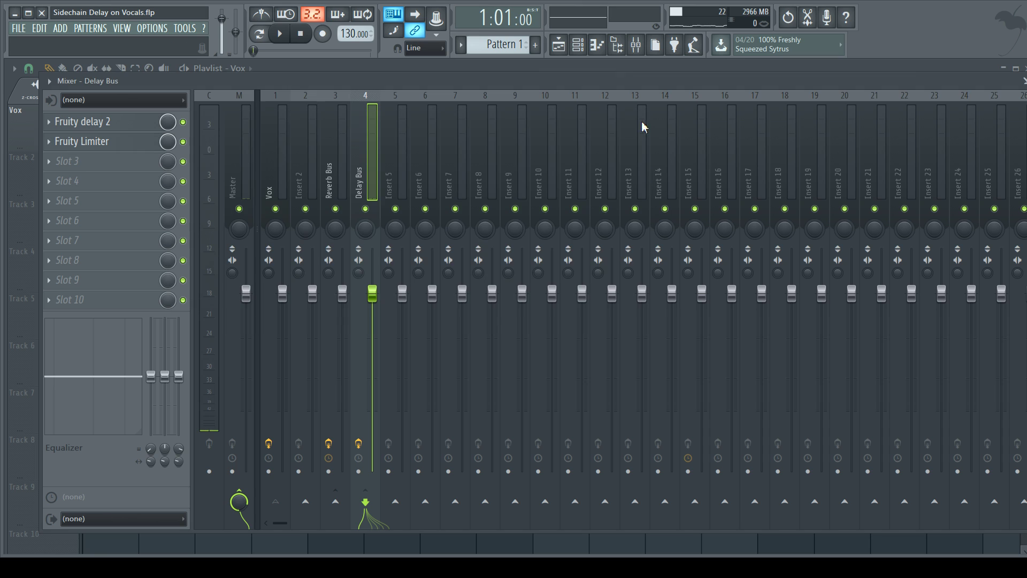
click(558, 45)
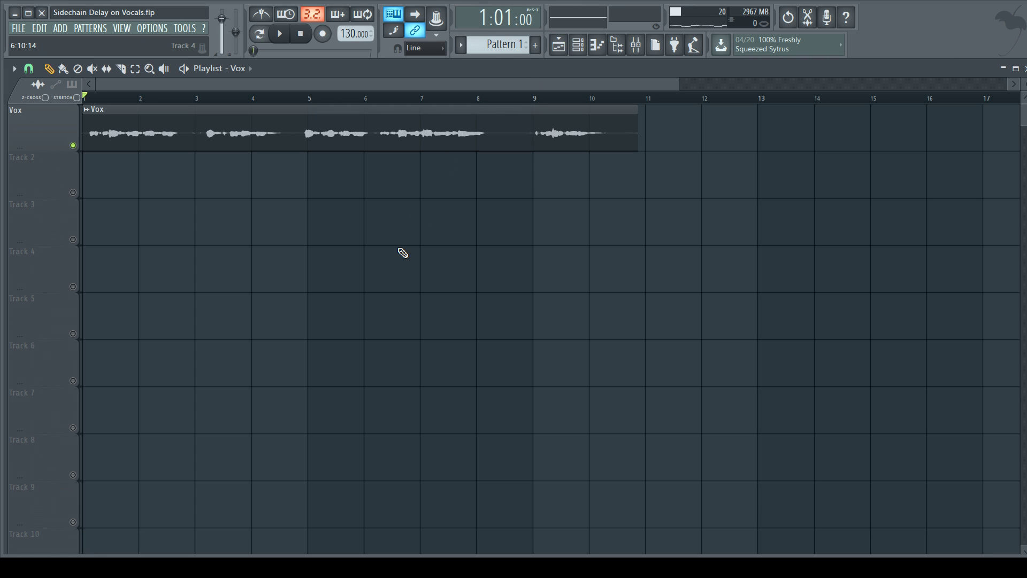